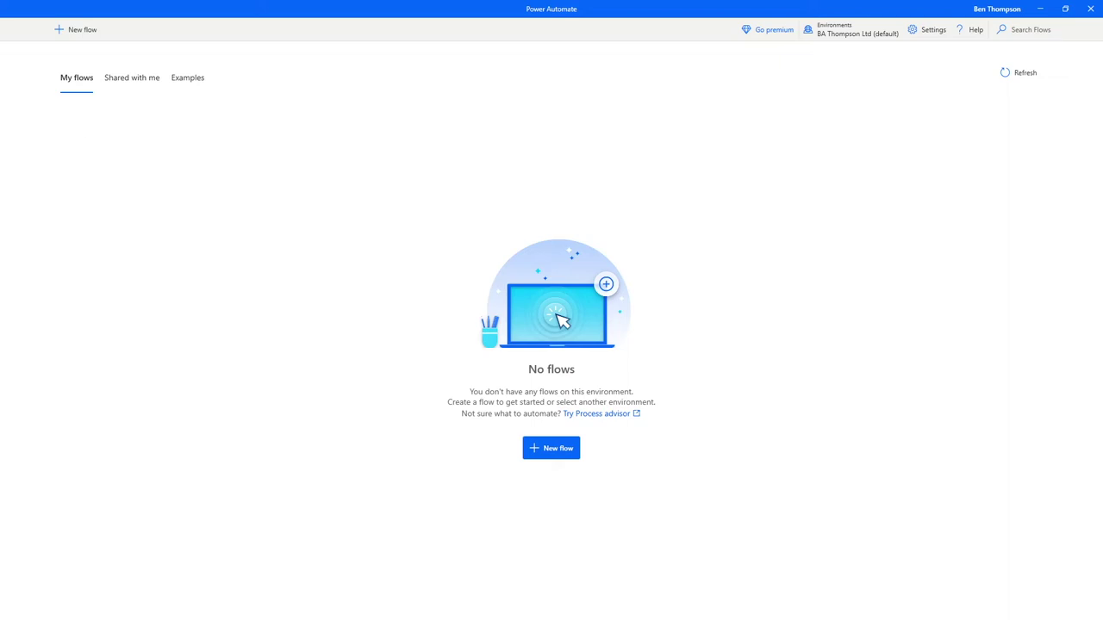
# Switch to the Microsoft Store and view the Power Automate app listing.
pyautogui.hotkey('alt', 'Tab')
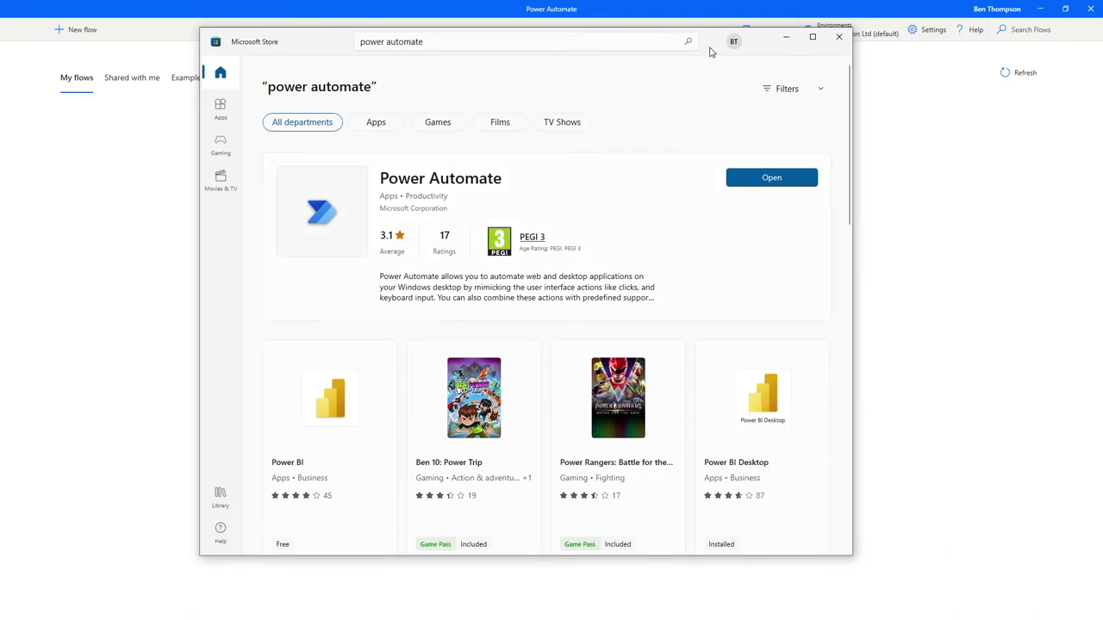
pyautogui.moveTo(710, 52); pyautogui.dragTo(0, 34)
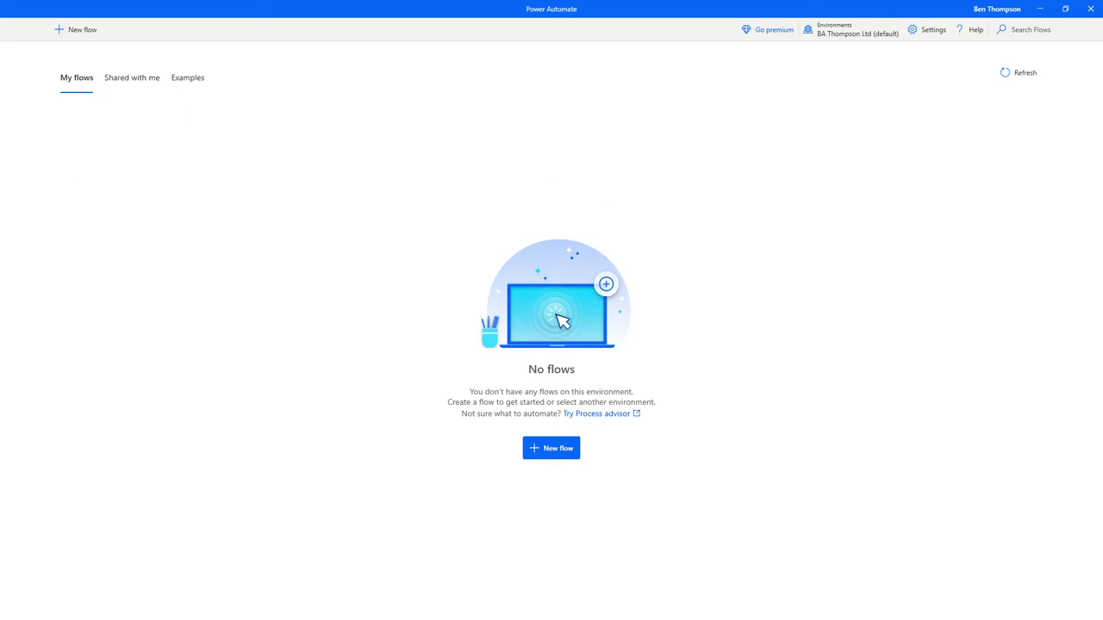
# Switch to File Explorer and rename 20220823.xlsx in the SourceFiles folder to Sales_20220823.xlsx.
pyautogui.hotkey('alt', 'Tab')
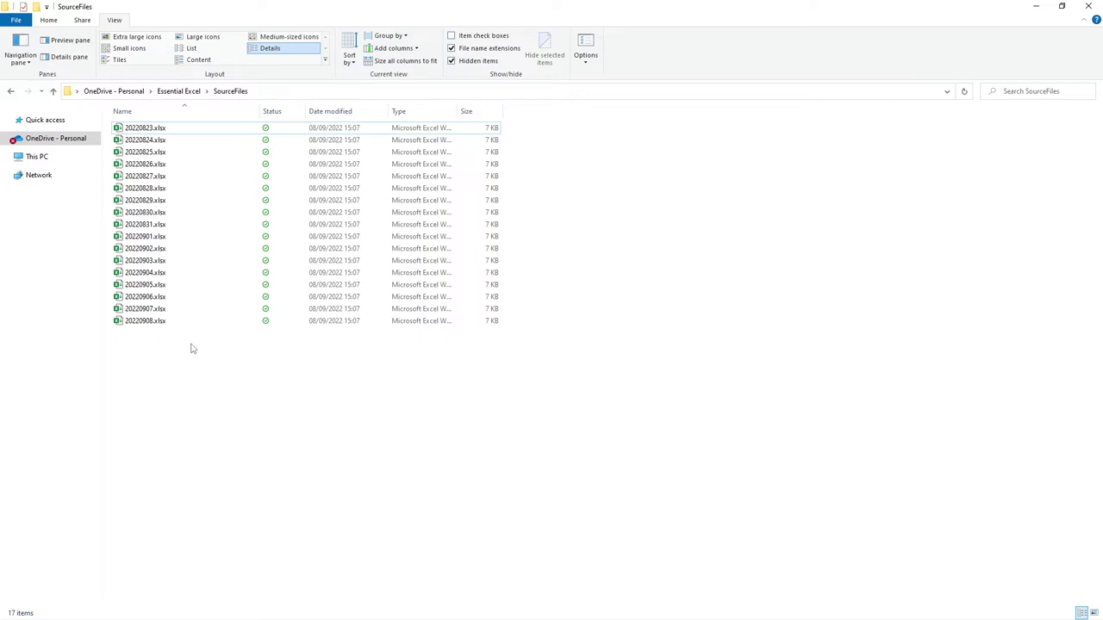
pyautogui.rightClick(133, 130)
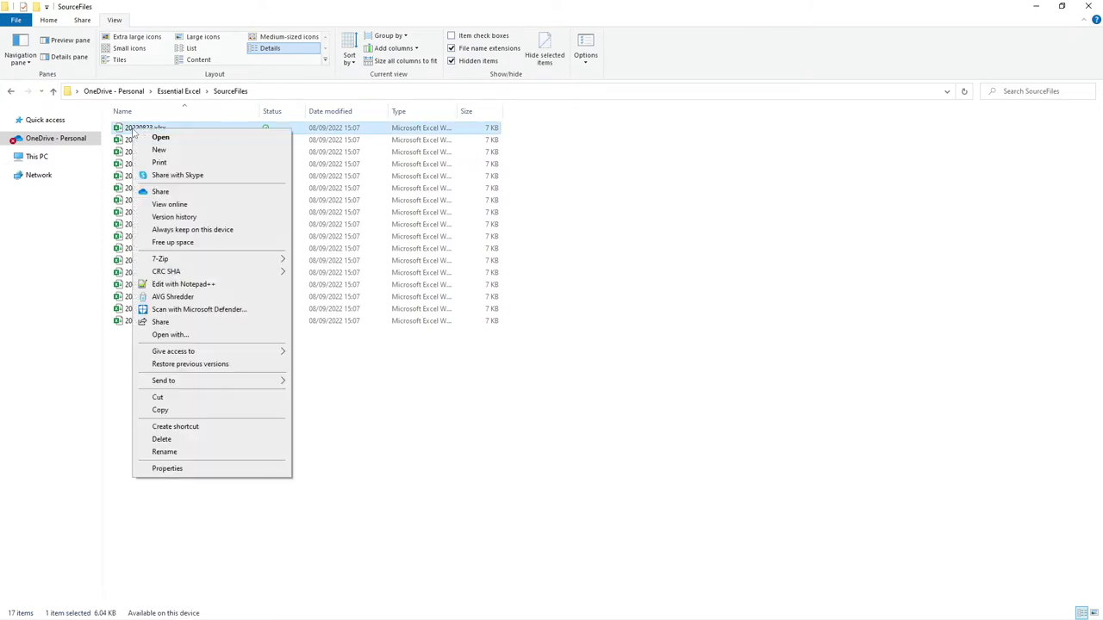
pyautogui.click(164, 452)
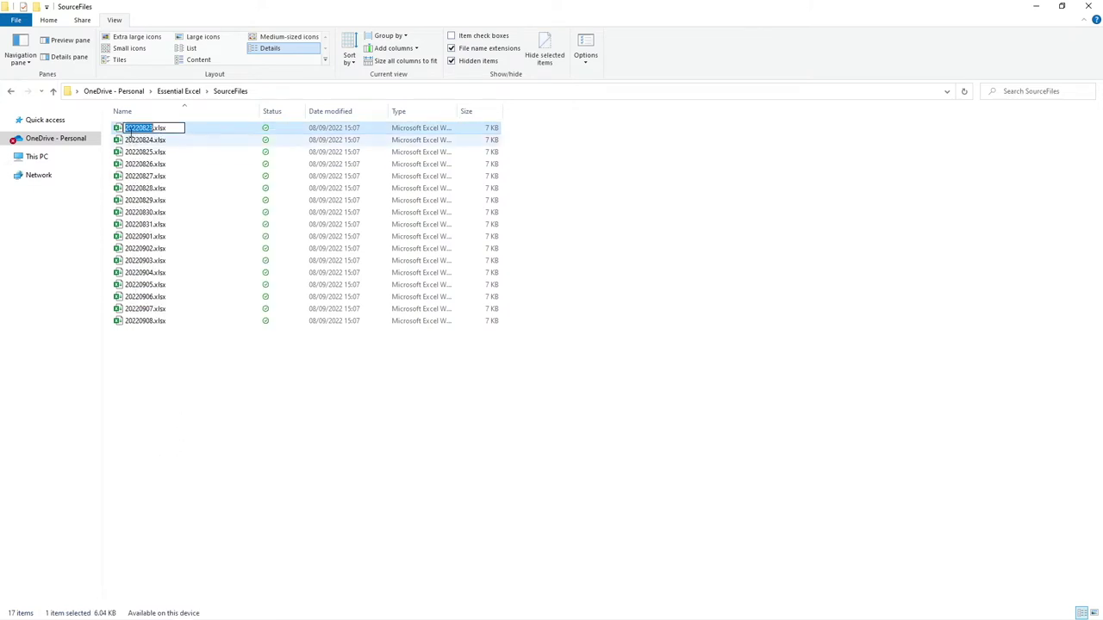
pyautogui.press('Home')
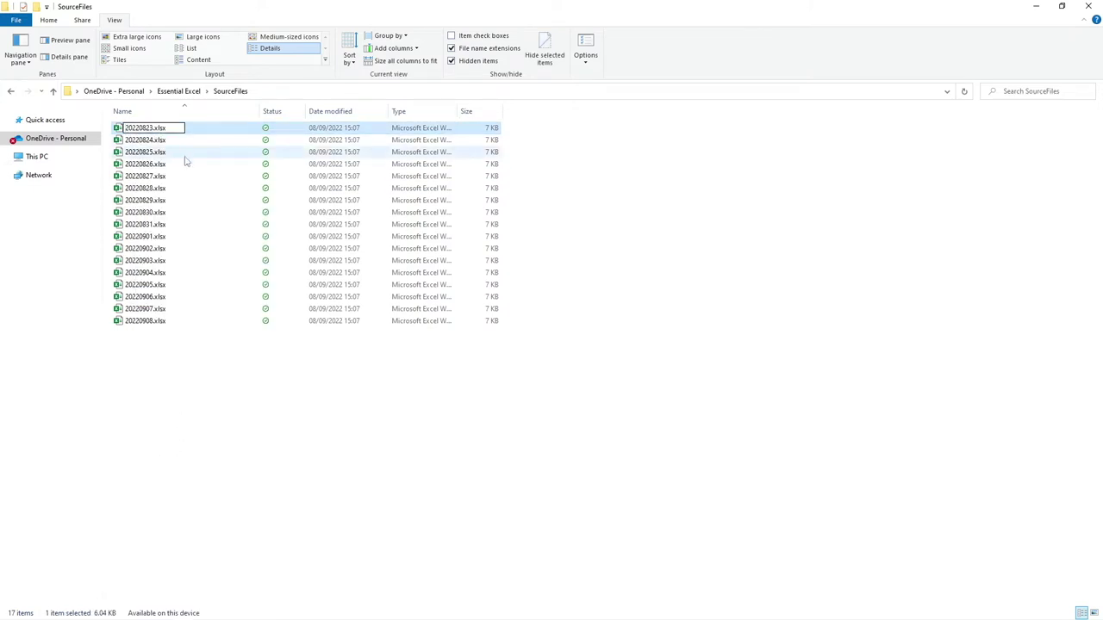
pyautogui.write('Sales_')
pyautogui.press('Return')
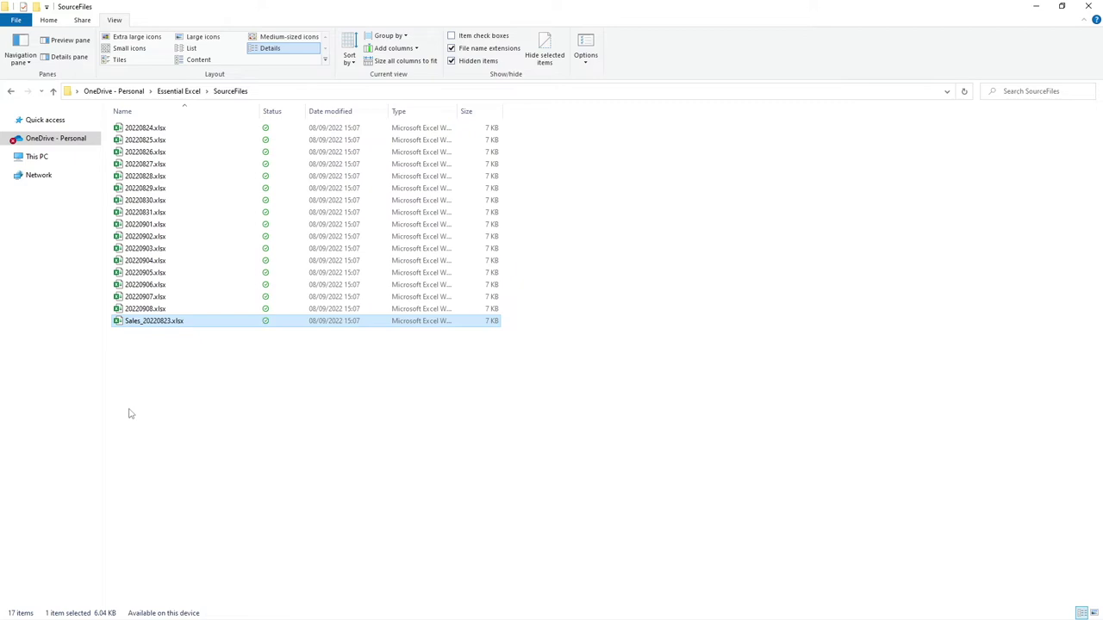
# Remove the Sales_ prefix from the renamed workbook, restoring its name to 20220823.xlsx.
pyautogui.rightClick(155, 324)
pyautogui.click(182, 592)
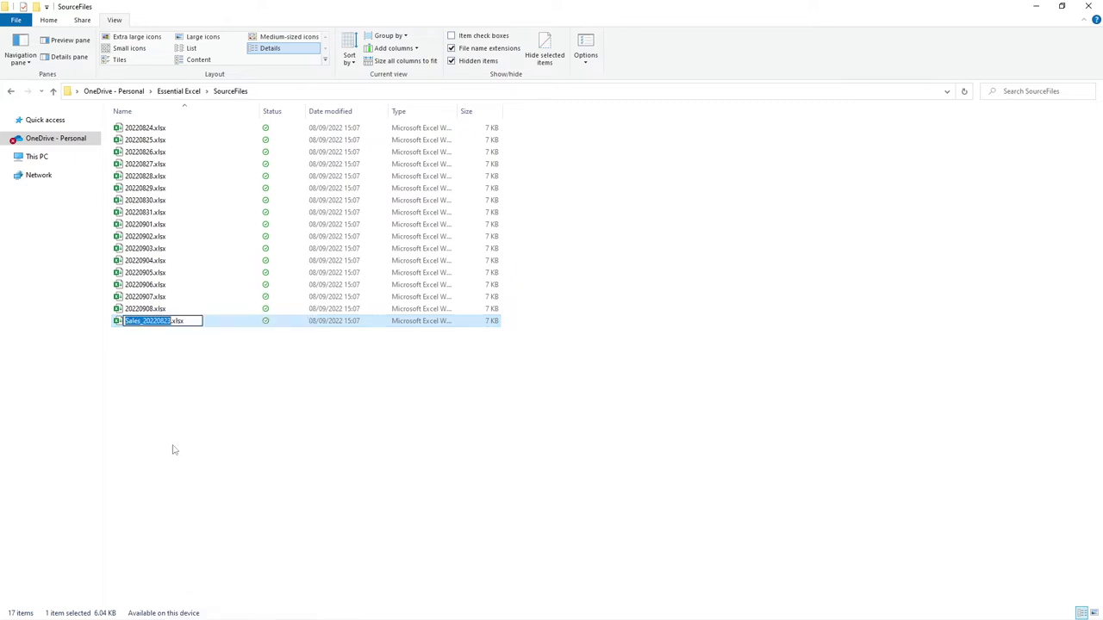
pyautogui.click(143, 321)
pyautogui.press('BackSpace')
pyautogui.press('BackSpace')
pyautogui.press('BackSpace')
pyautogui.press('BackSpace')
pyautogui.press('BackSpace')
pyautogui.press('BackSpace')
pyautogui.press('Return')
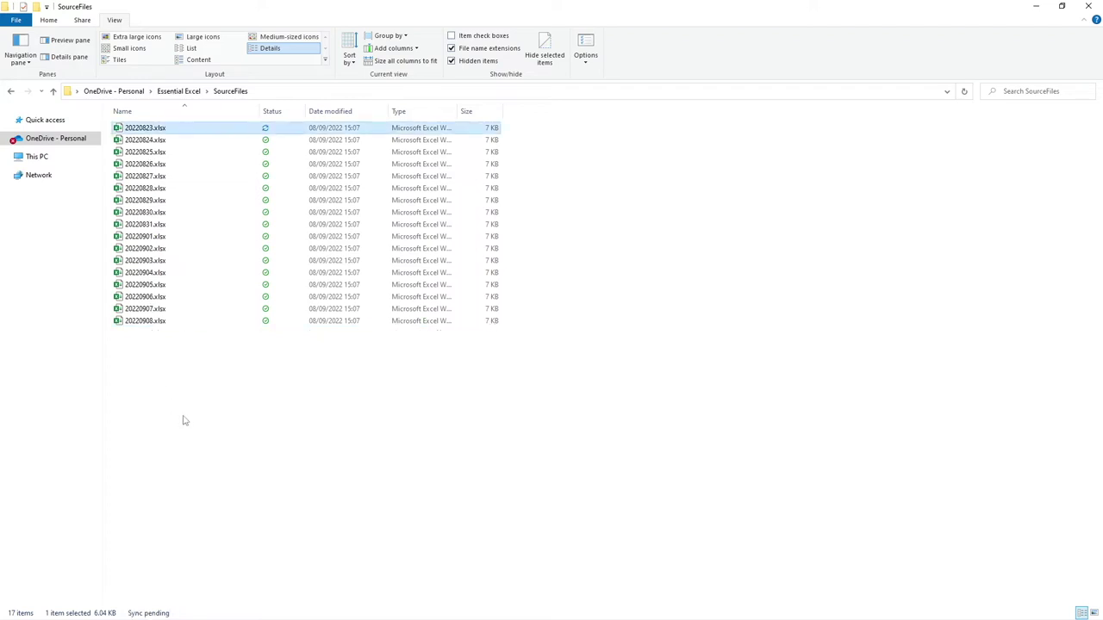
pyautogui.click(182, 420)
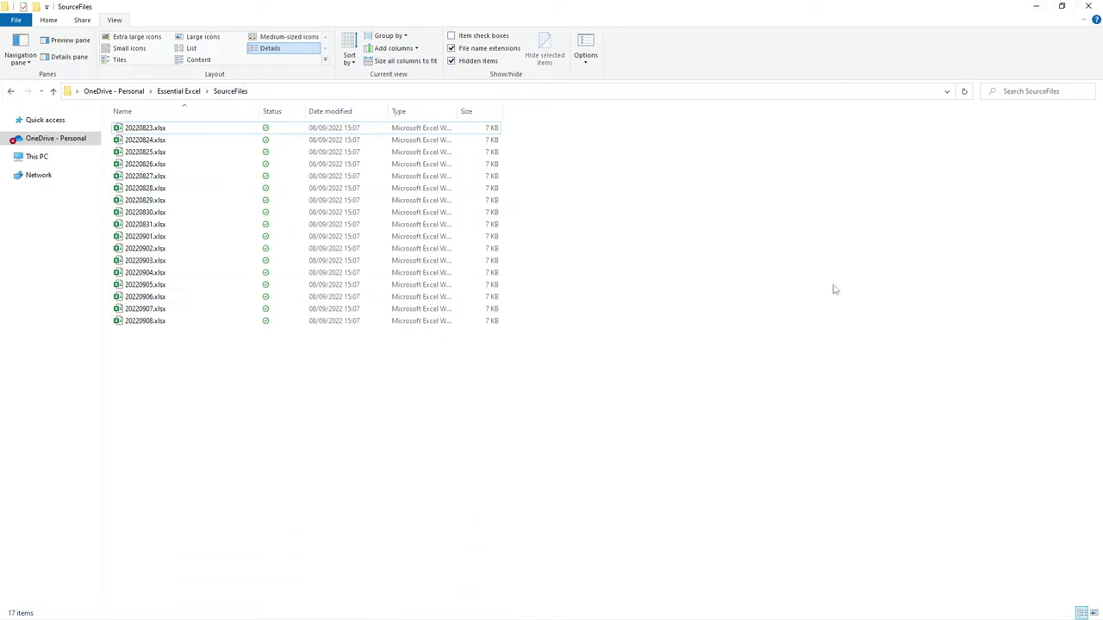
# Return to Power Automate and create a new flow named RenameFiles.
pyautogui.click(1037, 6)
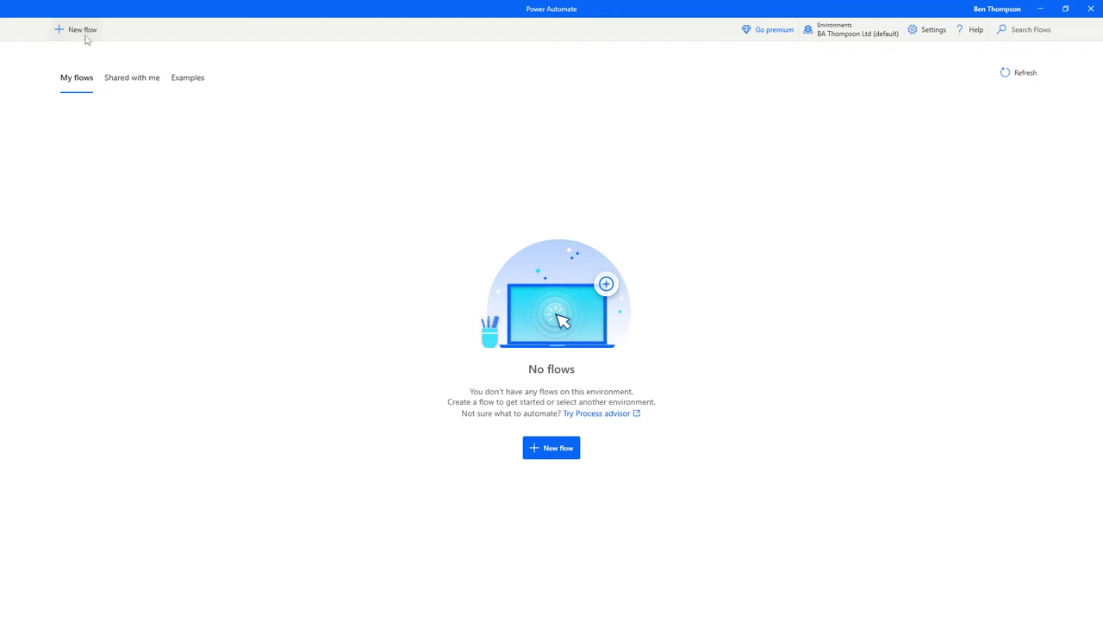
pyautogui.click(550, 449)
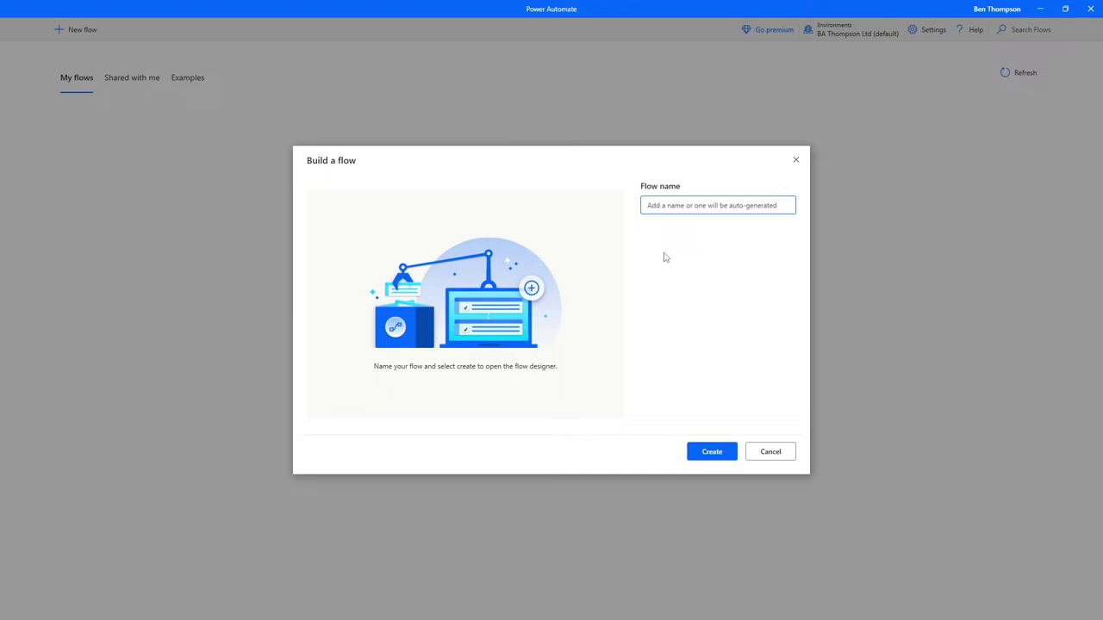
pyautogui.write('RenameFiles')
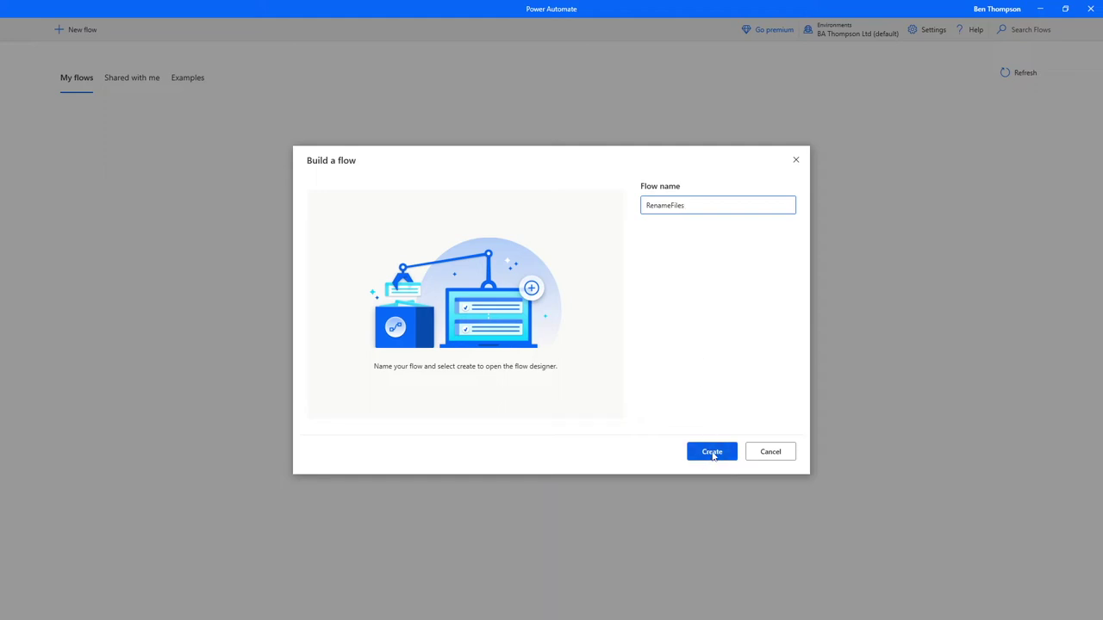
pyautogui.click(710, 453)
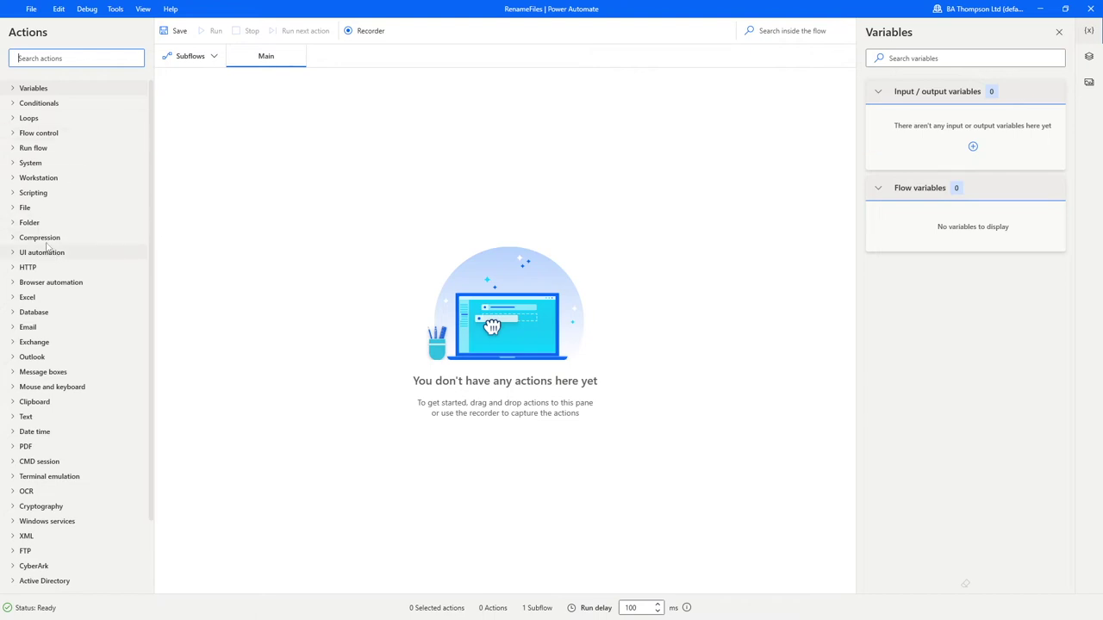
# Add a Get files in folder action to the Main subflow.
pyautogui.click(13, 223)
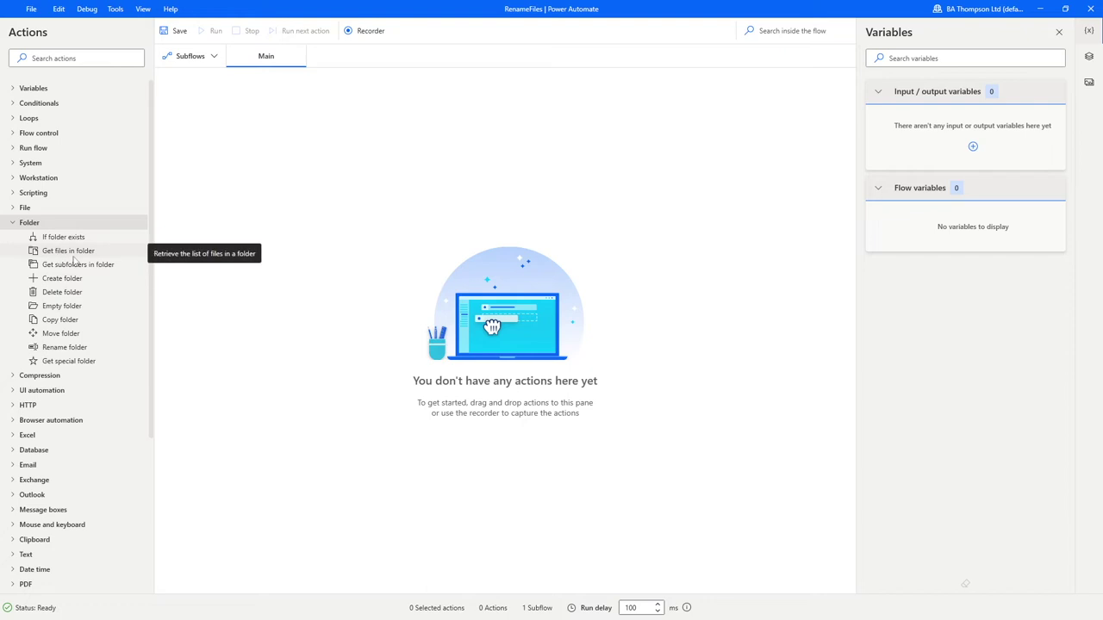
pyautogui.click(46, 253)
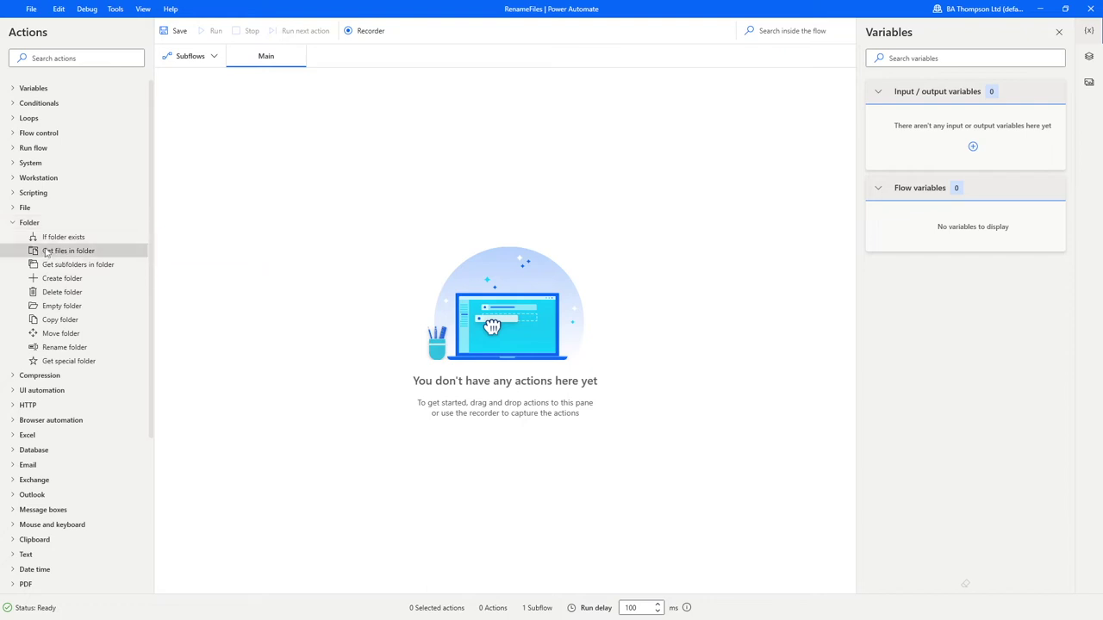
pyautogui.moveTo(47, 251); pyautogui.dragTo(463, 190)
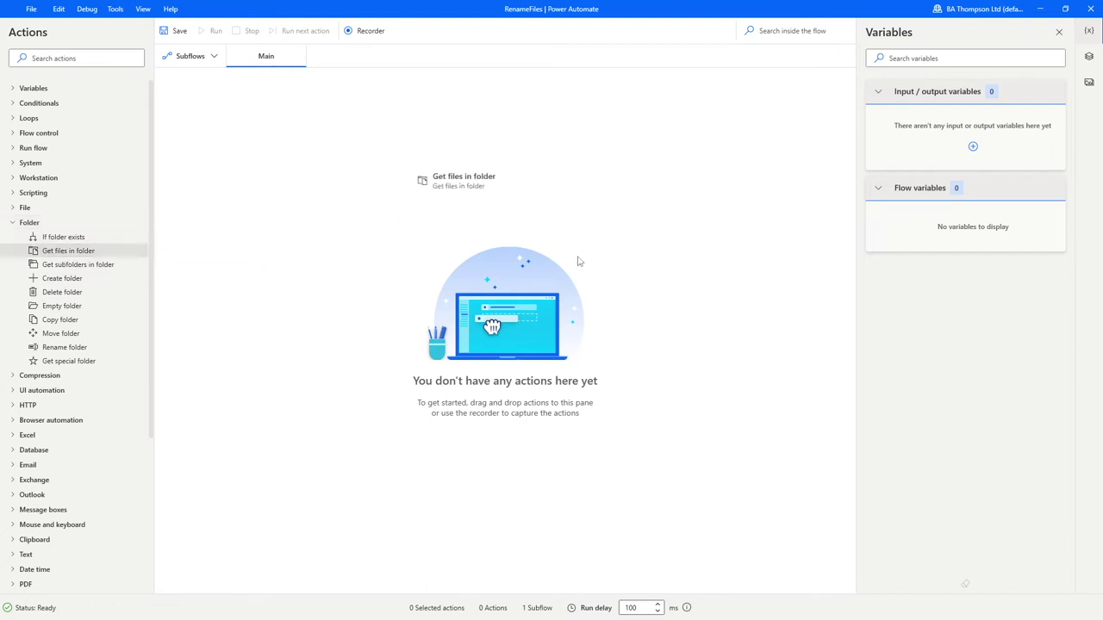
pyautogui.moveTo(579, 261); pyautogui.dragTo(577, 257)
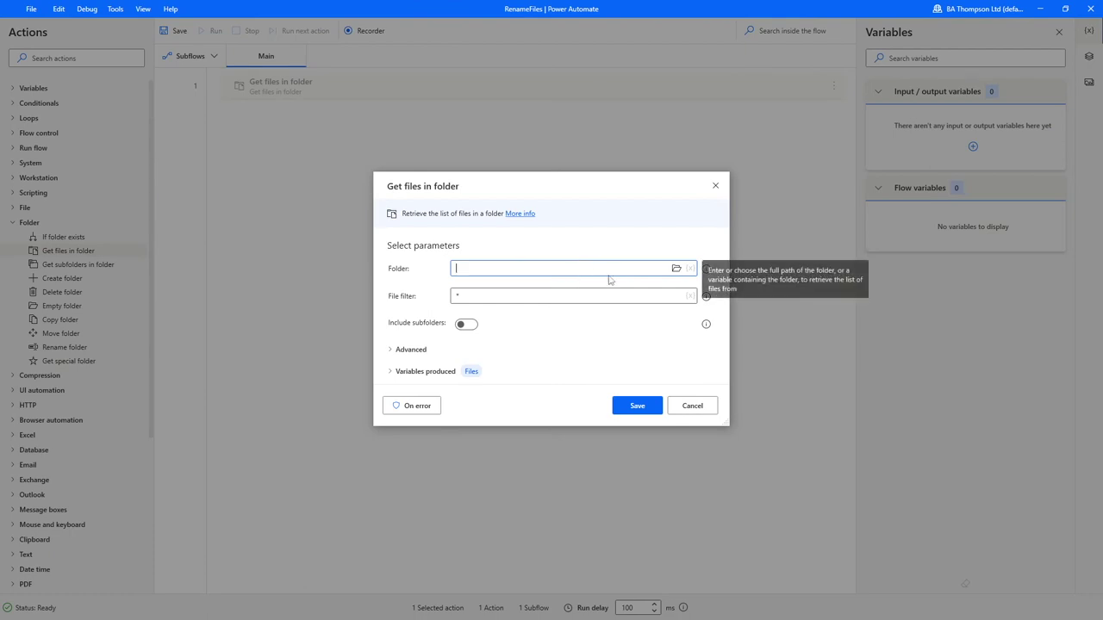
# Set the action's folder to SourceFiles inside Essential Excel on the personal OneDrive and save the action.
pyautogui.click(677, 270)
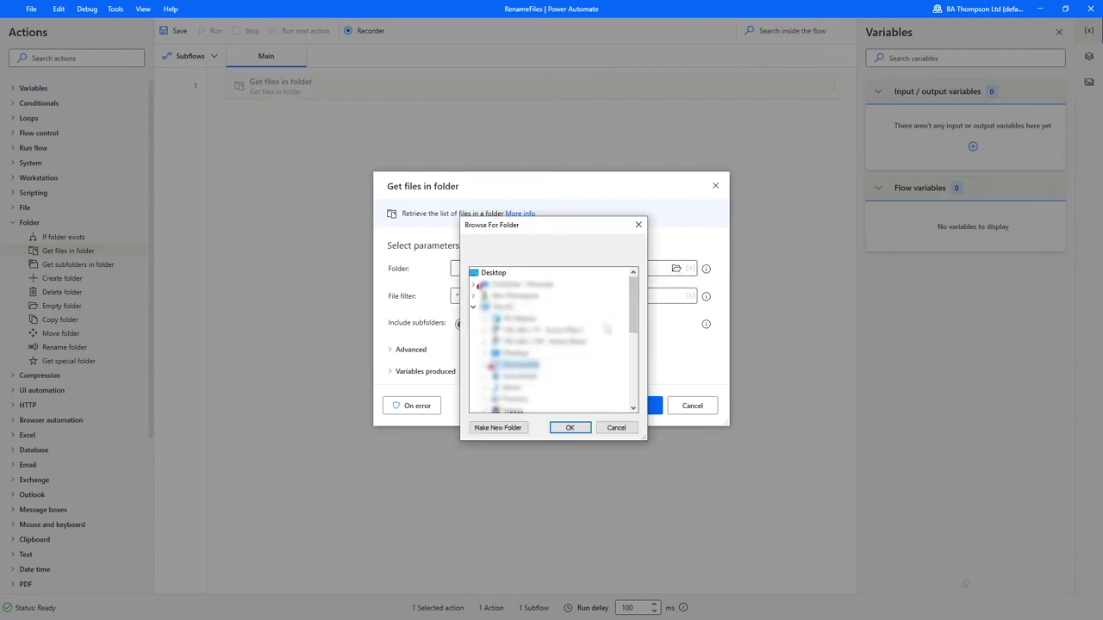
pyautogui.doubleClick(522, 286)
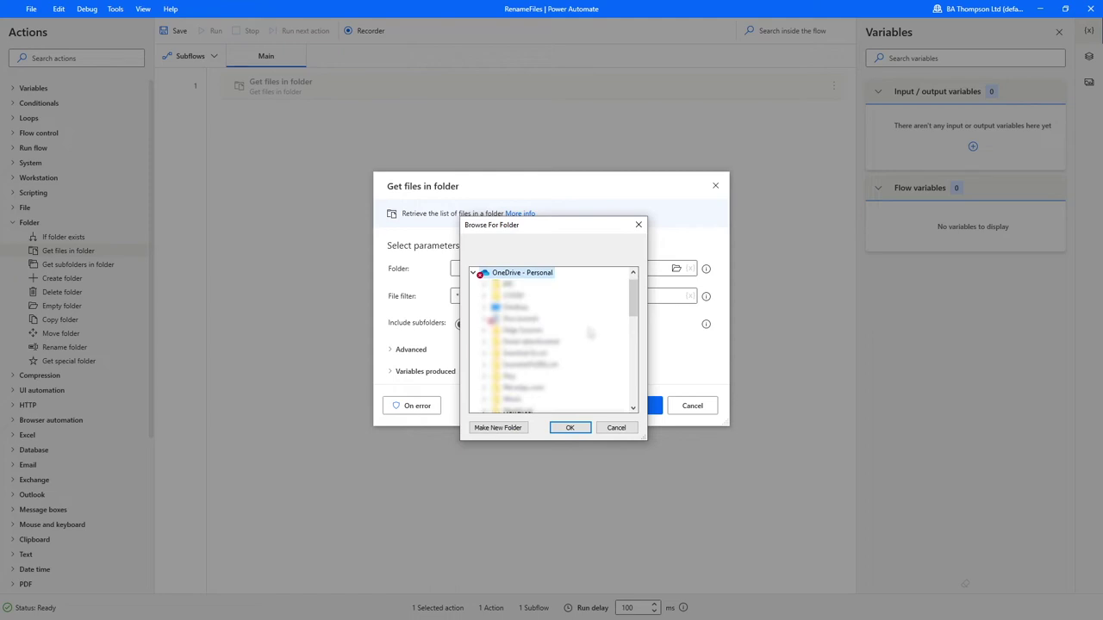
pyautogui.scroll(-2, 593, 345)
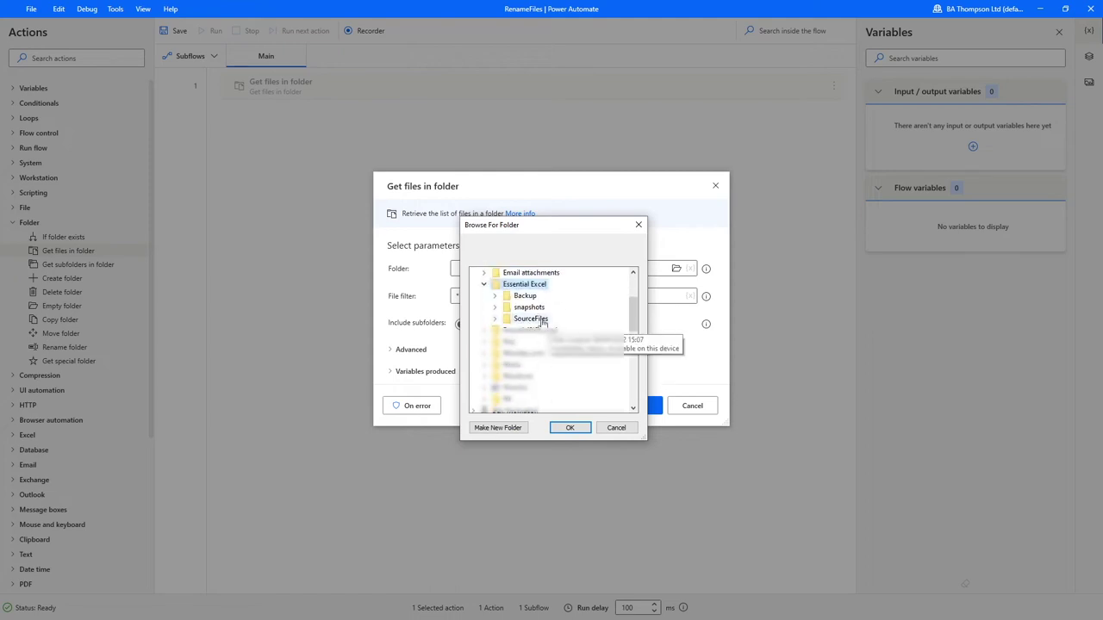
pyautogui.click(536, 320)
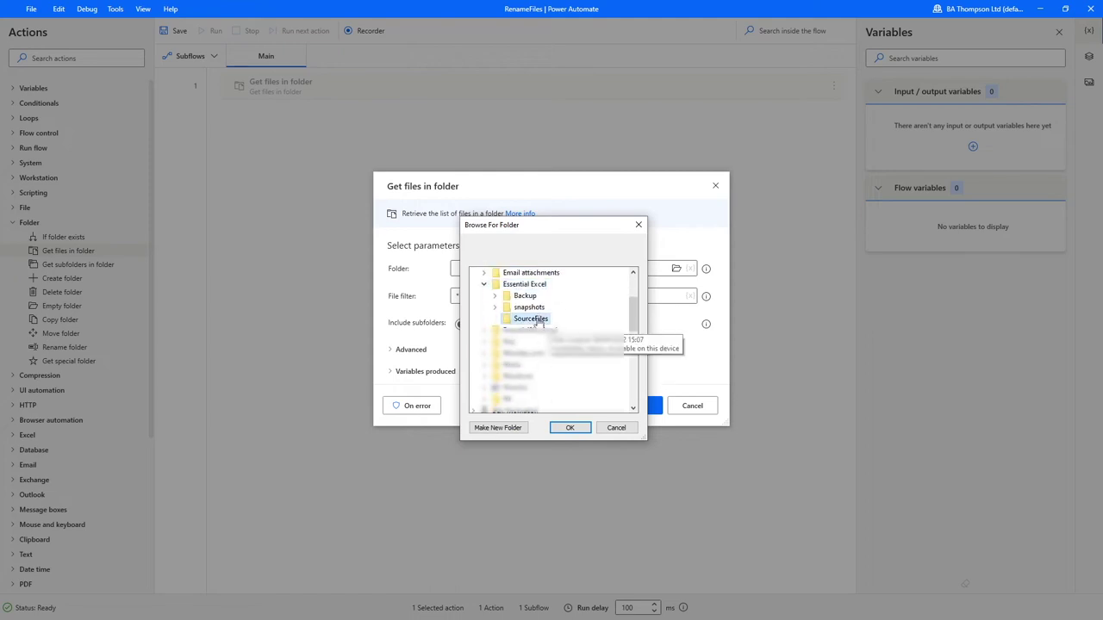
pyautogui.click(570, 427)
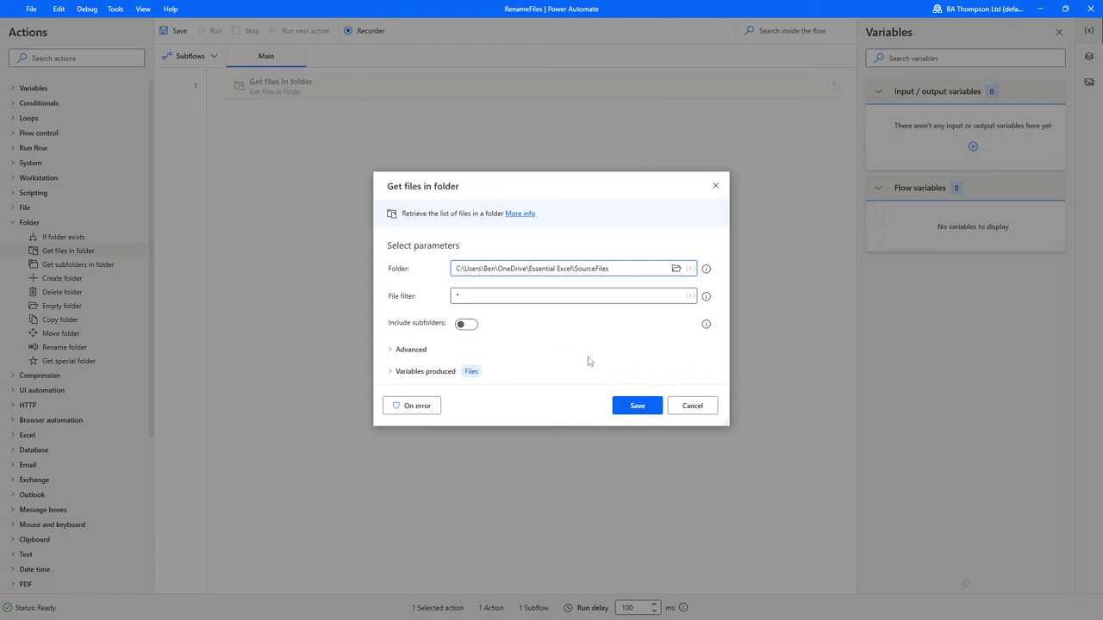
pyautogui.click(639, 406)
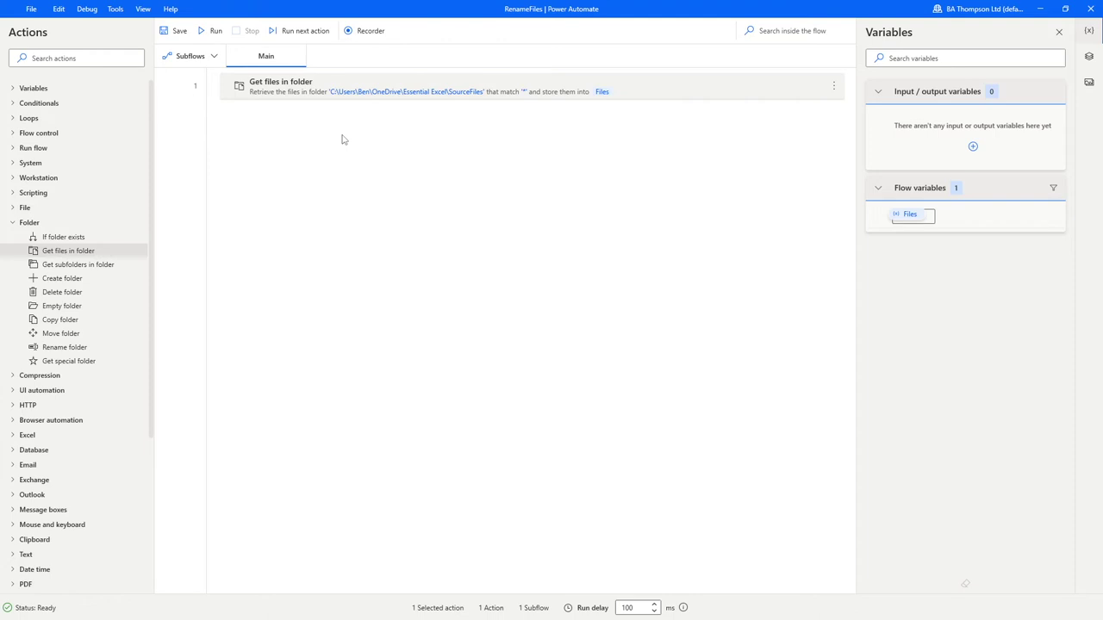
# Add a Rename file(s) action after Get files in folder, with the Files variable as the file to rename.
pyautogui.click(12, 226)
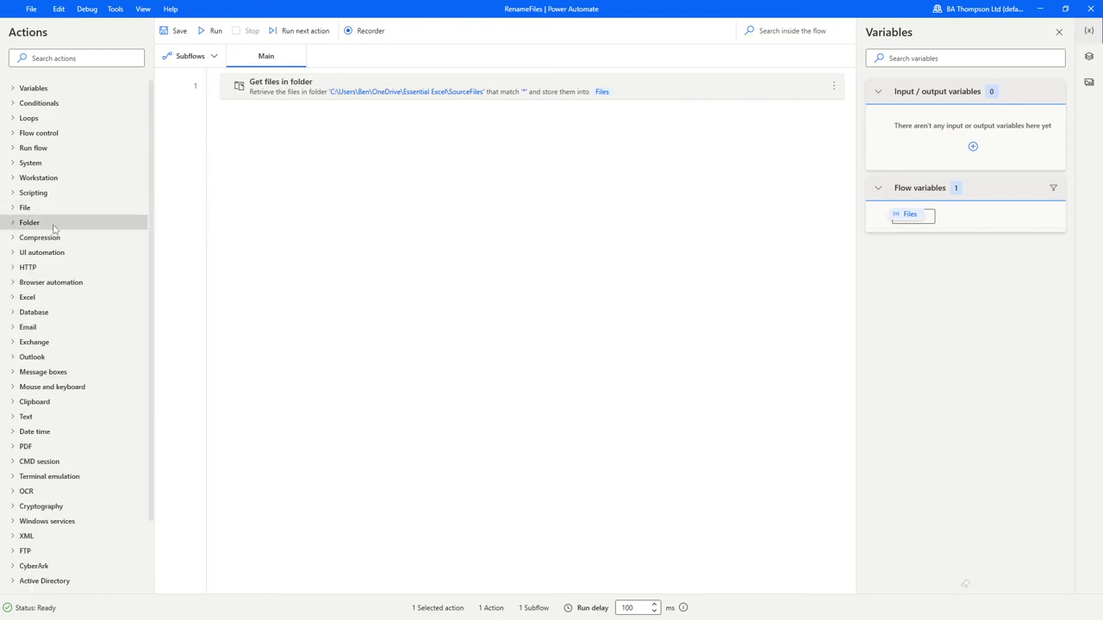
pyautogui.click(13, 209)
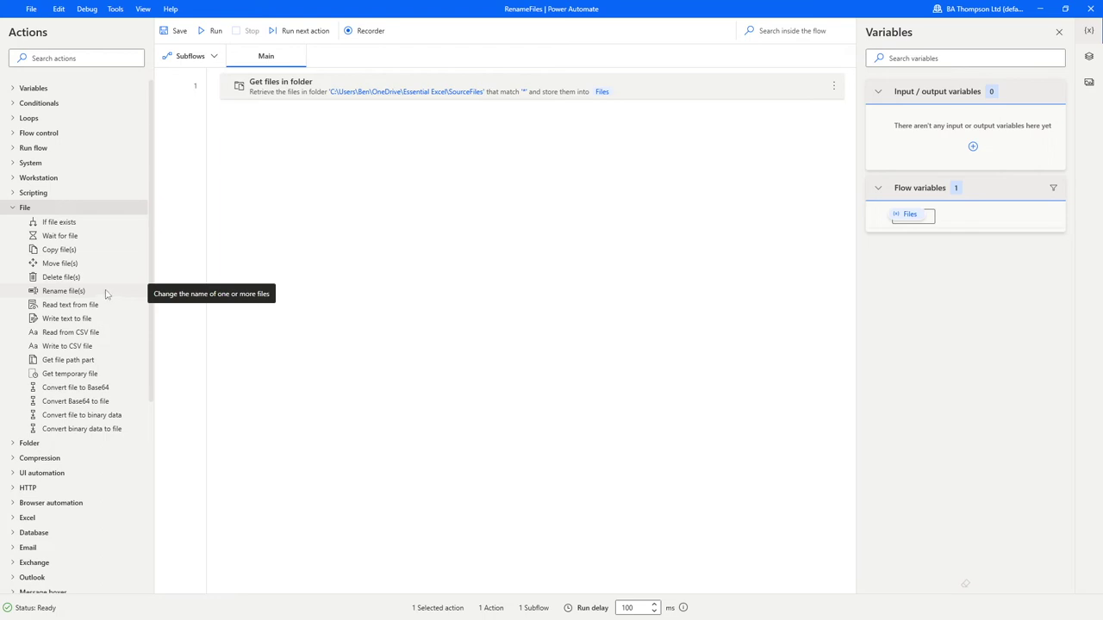
pyautogui.moveTo(65, 293); pyautogui.dragTo(494, 265)
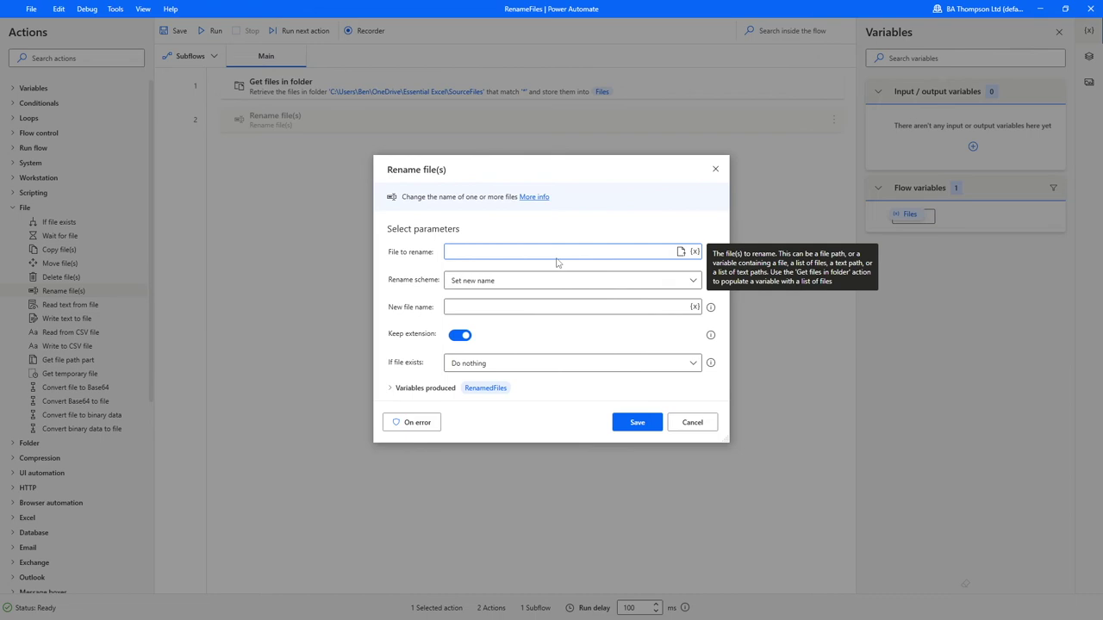
pyautogui.click(696, 251)
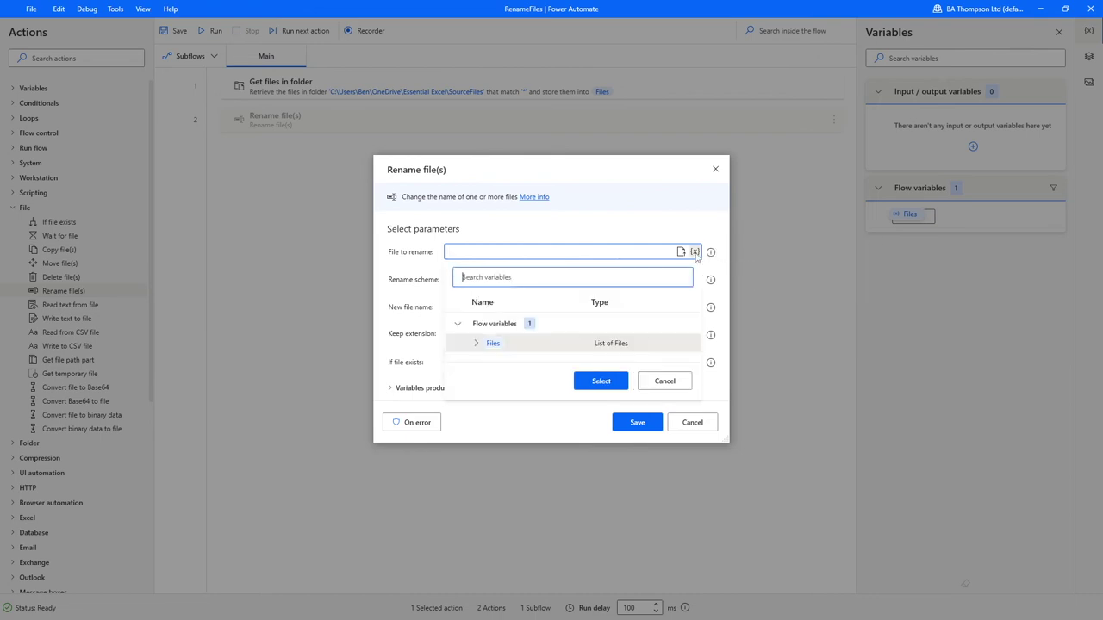
pyautogui.click(513, 346)
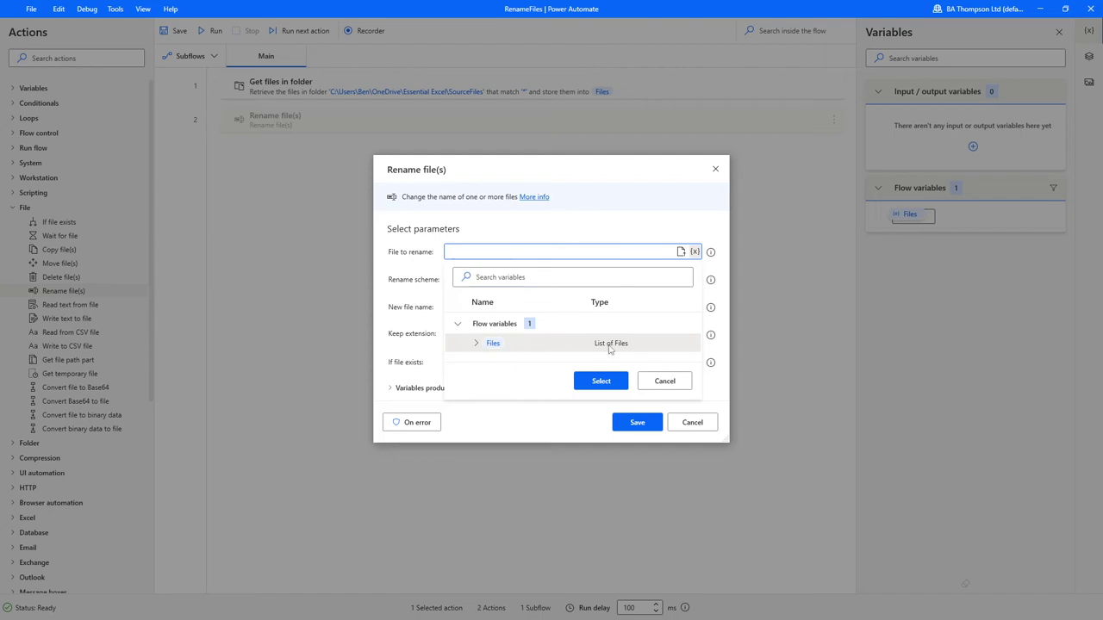
pyautogui.click(596, 381)
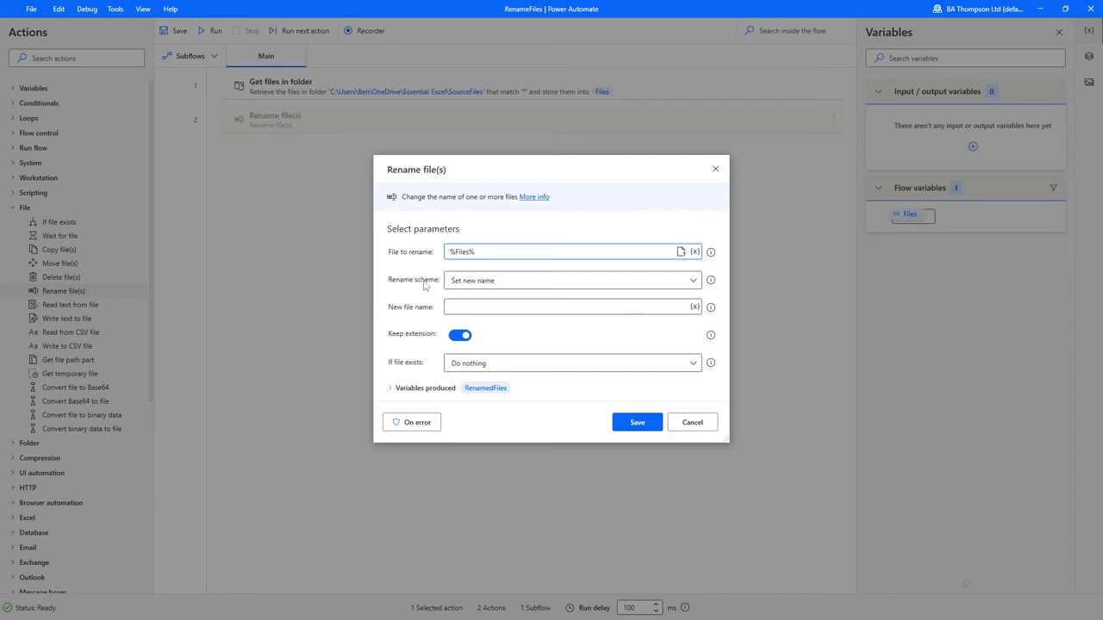
# Set the rename scheme to Add text, with Sales_ placed before the name, and save the action.
pyautogui.click(499, 282)
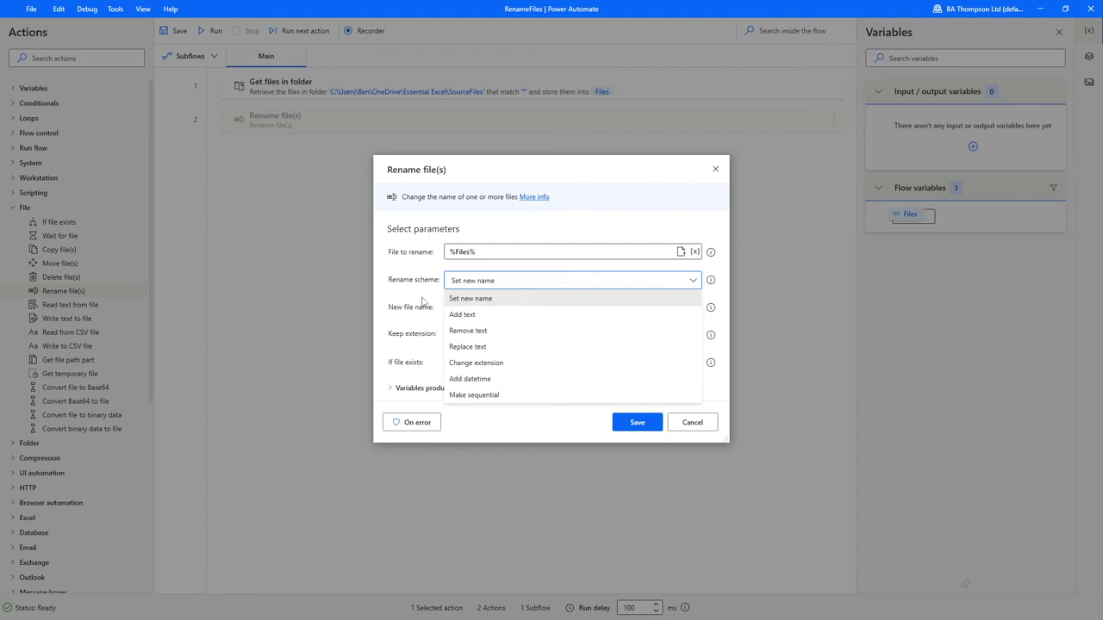
pyautogui.click(480, 316)
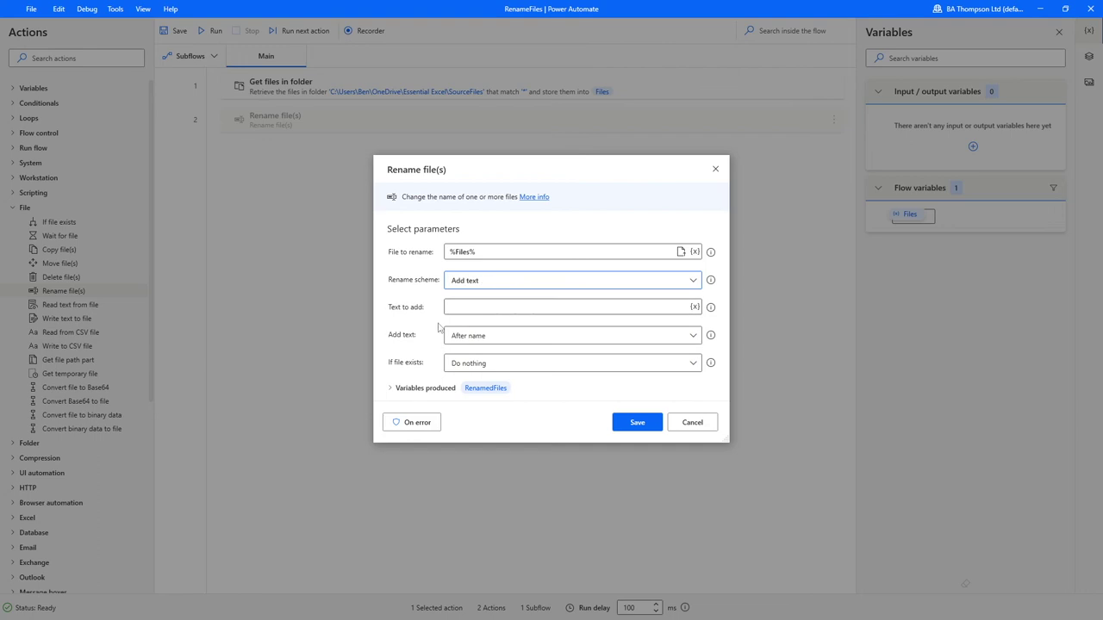
pyautogui.click(471, 307)
pyautogui.write('Sales_')
pyautogui.click(480, 339)
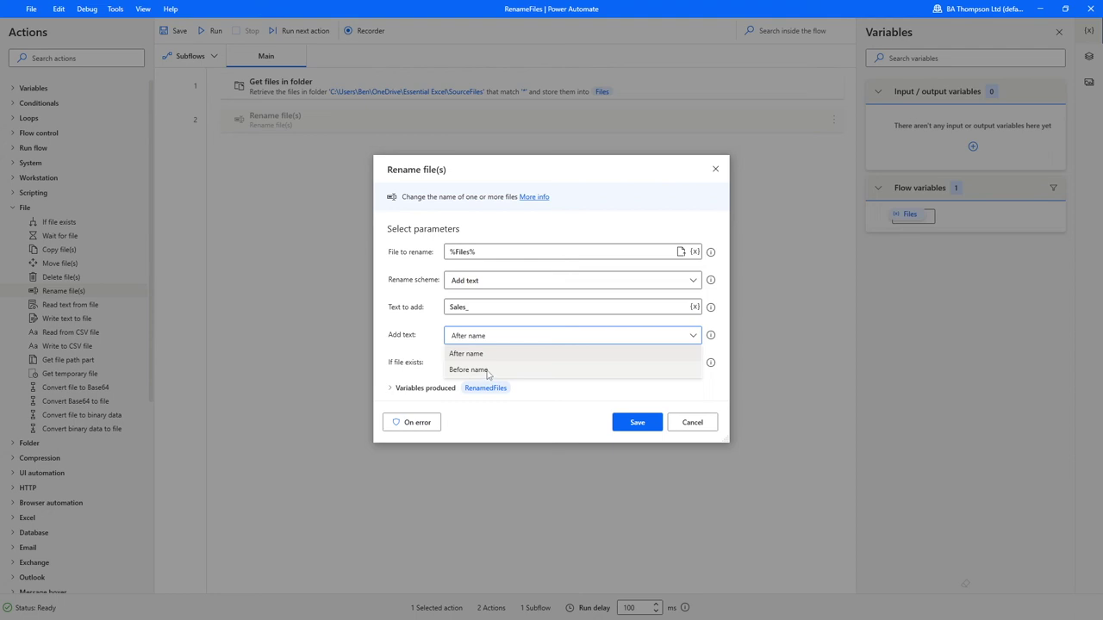
pyautogui.click(488, 373)
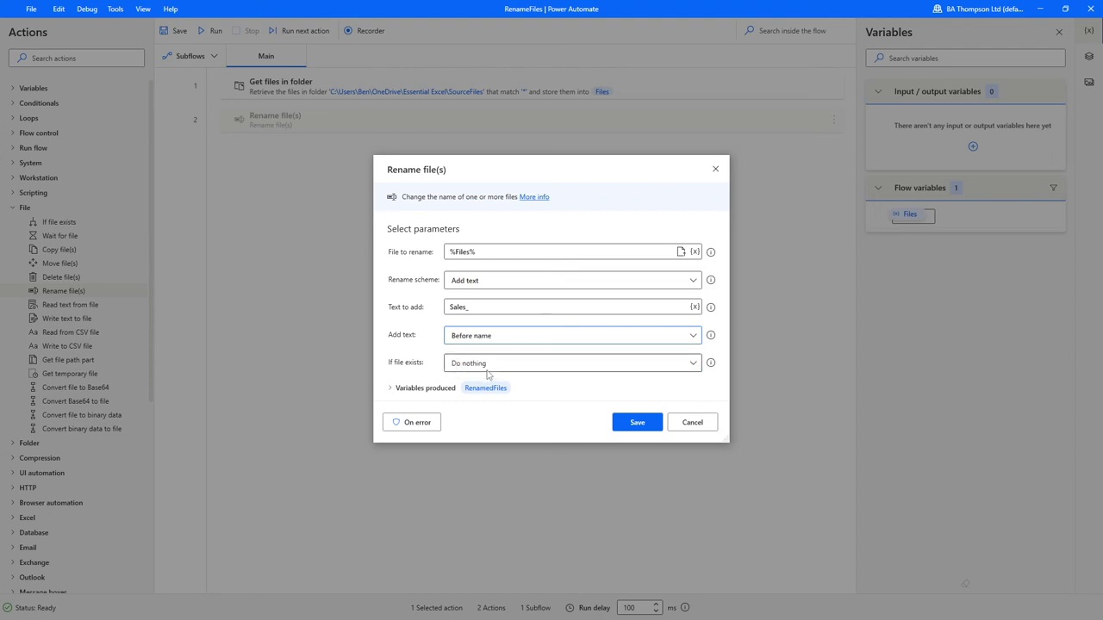
pyautogui.click(638, 423)
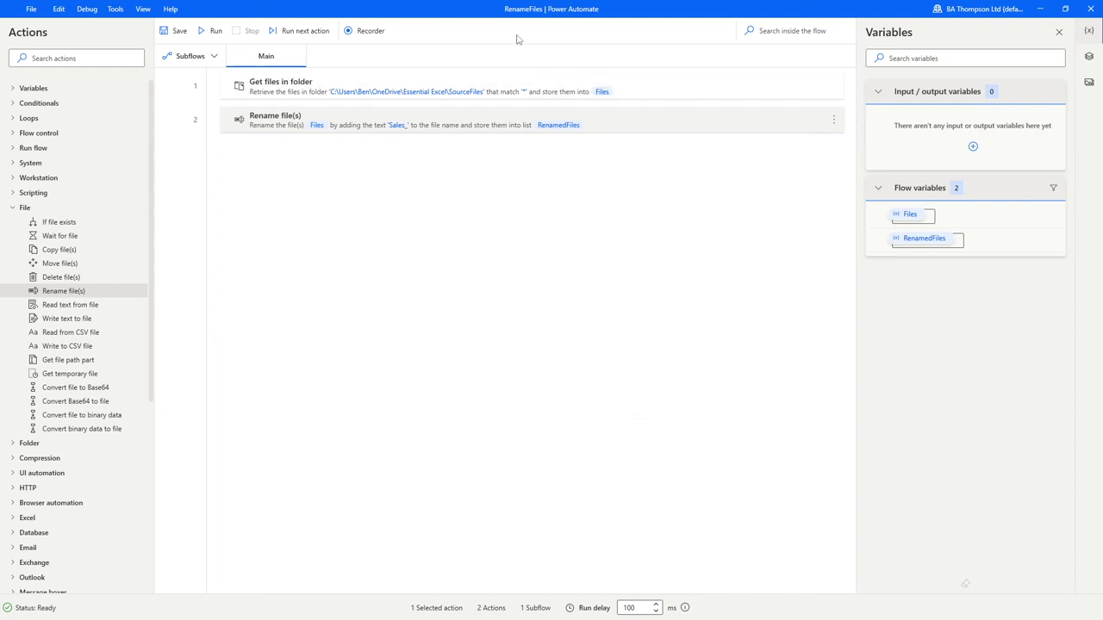
# Arrange the RenameFiles flow designer and the SourceFiles File Explorer window side by side, and run the flow.
pyautogui.moveTo(494, 16); pyautogui.dragTo(347, 19)
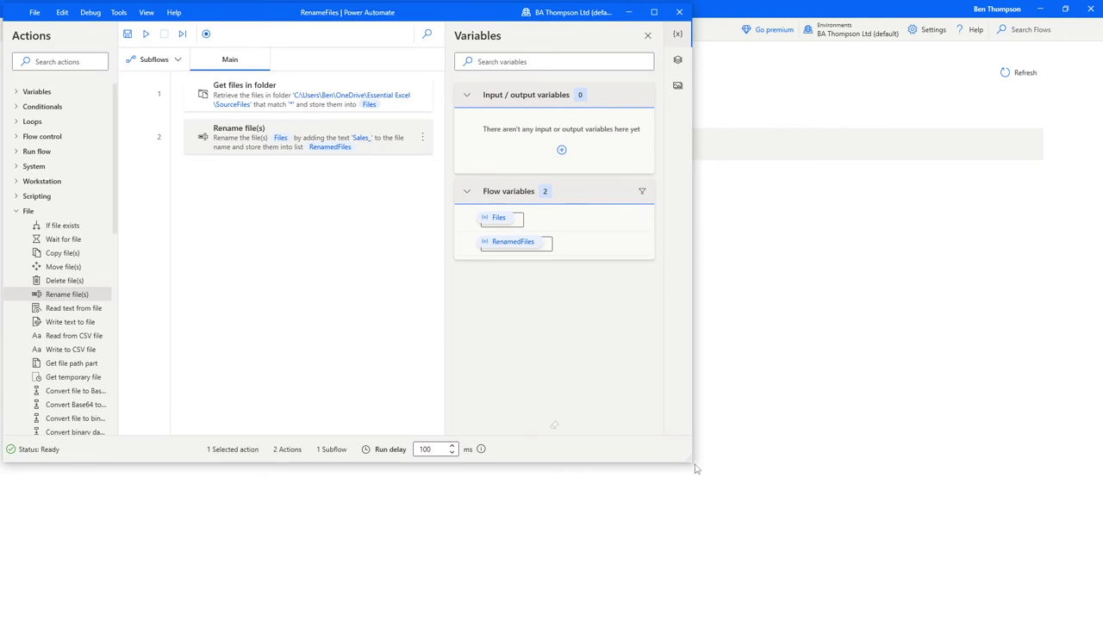
pyautogui.moveTo(692, 463); pyautogui.dragTo(556, 608)
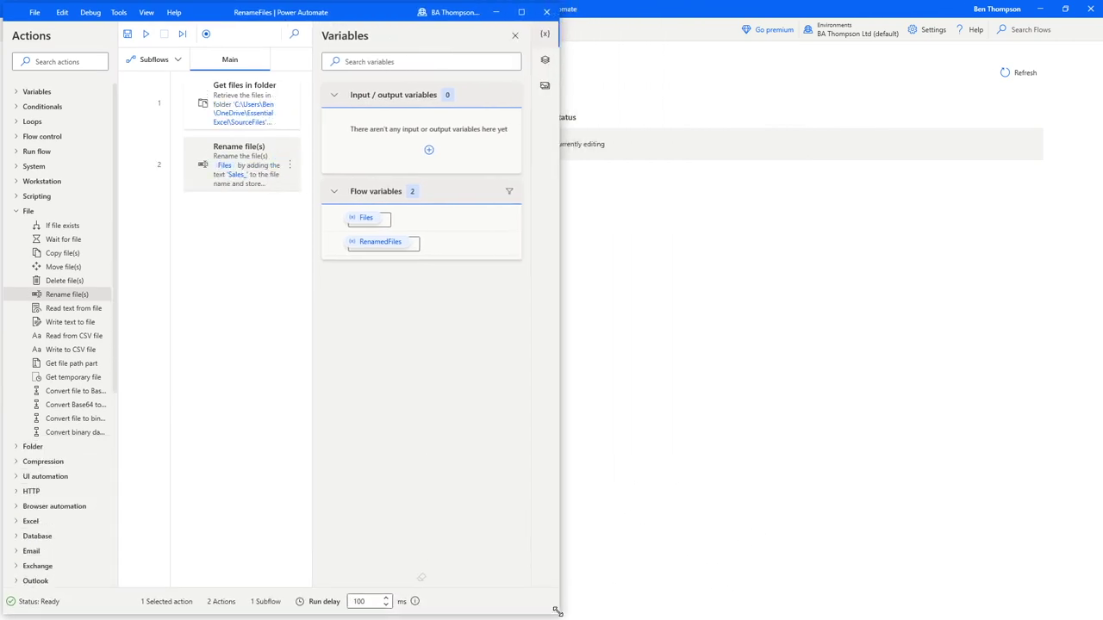
pyautogui.hotkey('alt', 'Tab')
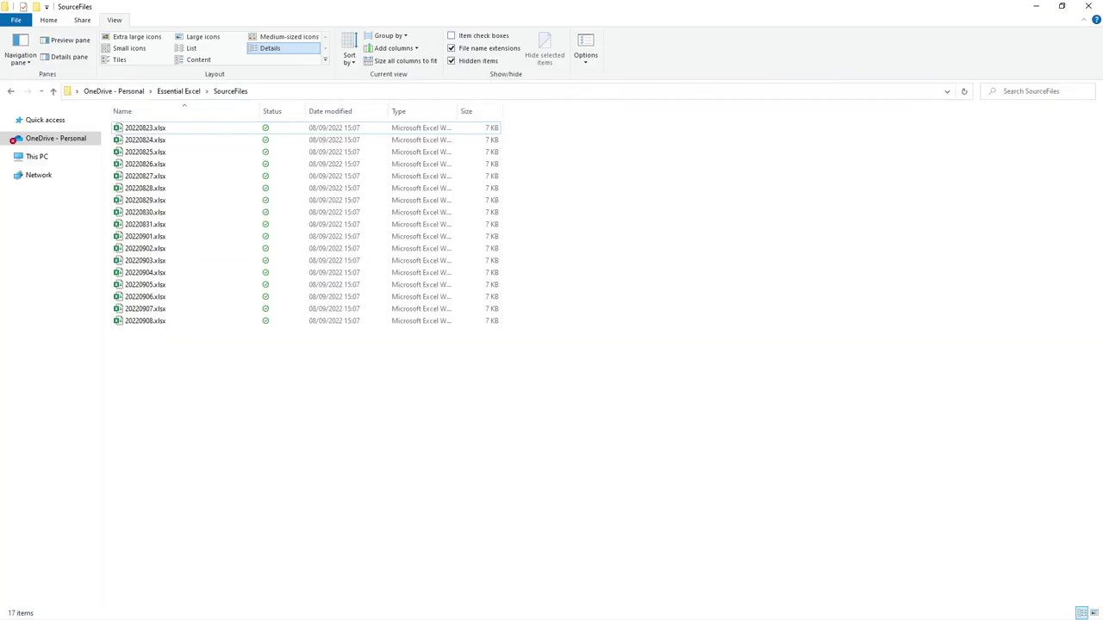
pyautogui.moveTo(453, 15); pyautogui.dragTo(810, 24)
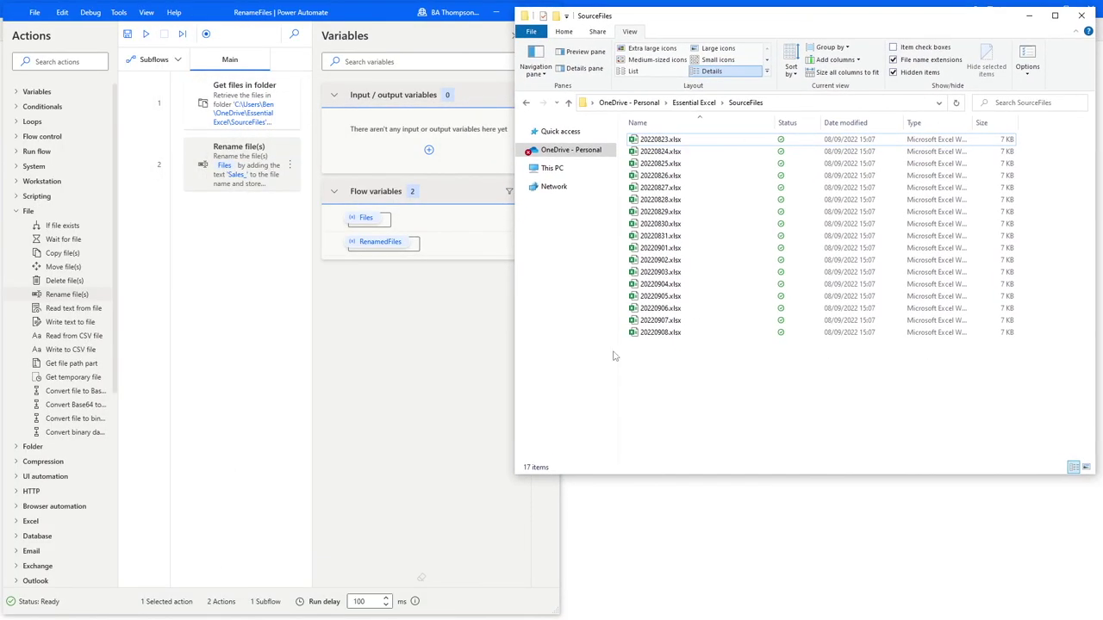
pyautogui.moveTo(514, 474); pyautogui.dragTo(560, 614)
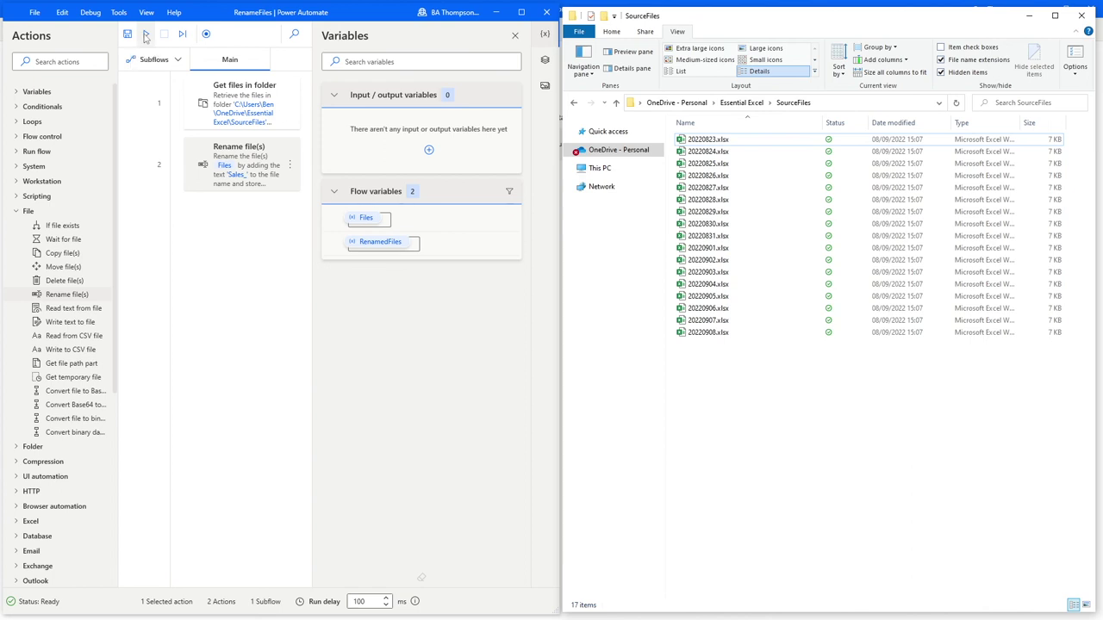
pyautogui.click(146, 35)
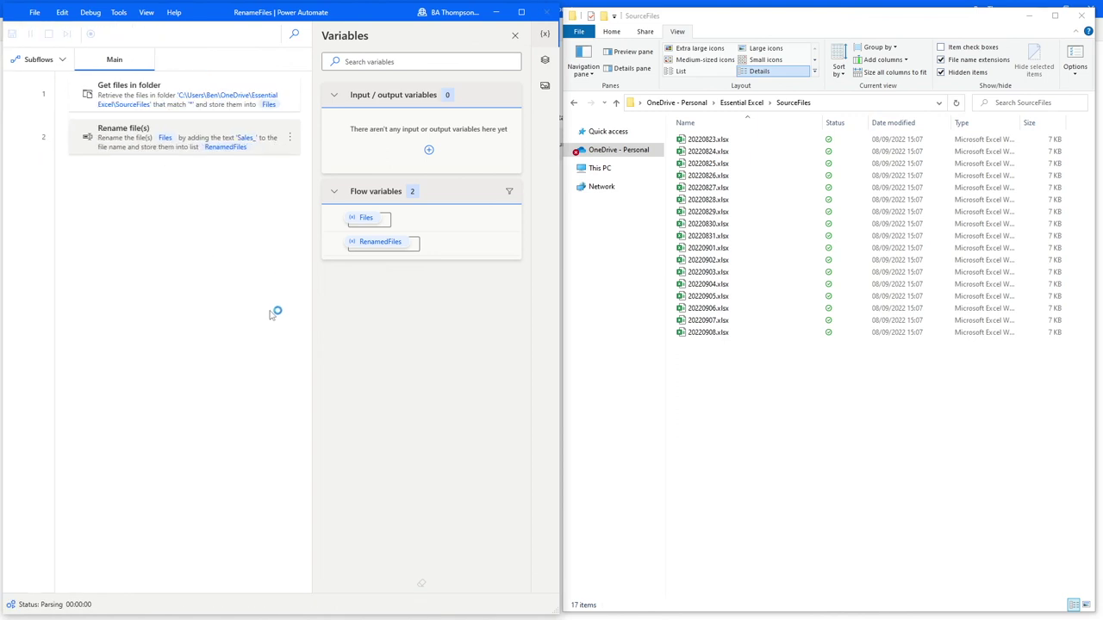